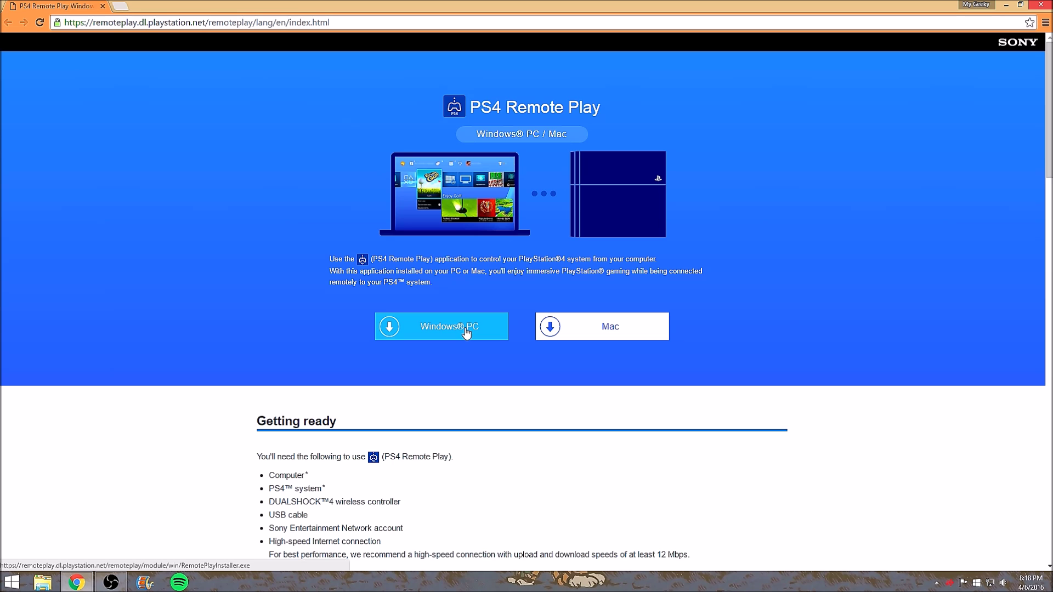
# Review the Remote Play requirements and initial setup instructions on the download page.
pyautogui.scroll(-5, 465, 333)
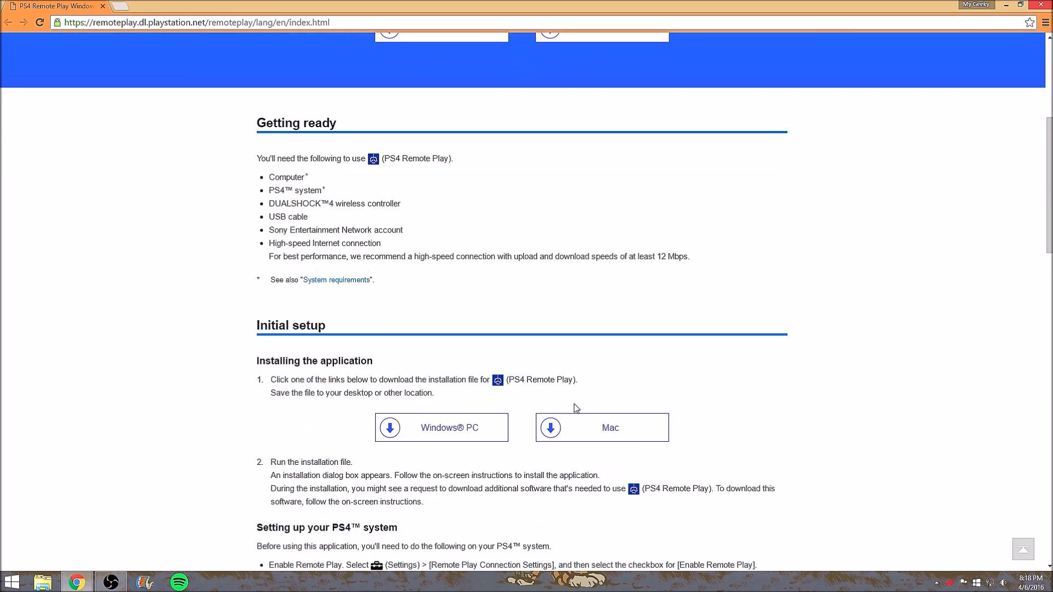
pyautogui.scroll(-2, 575, 408)
pyautogui.scroll(7, 576, 406)
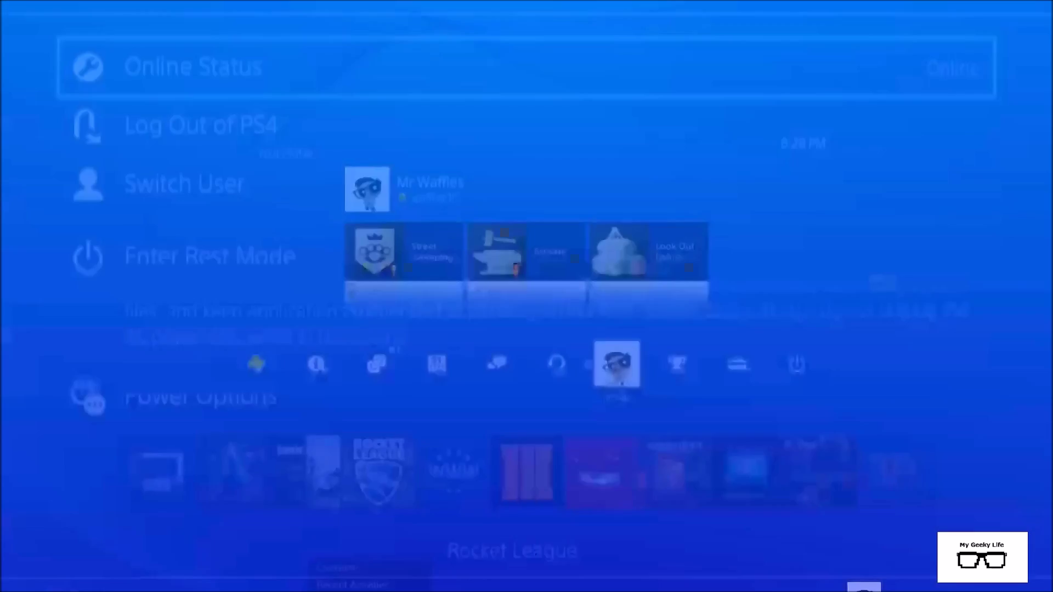
# Select Online as the PS4's online status and return to the home screen.
pyautogui.press('Down')
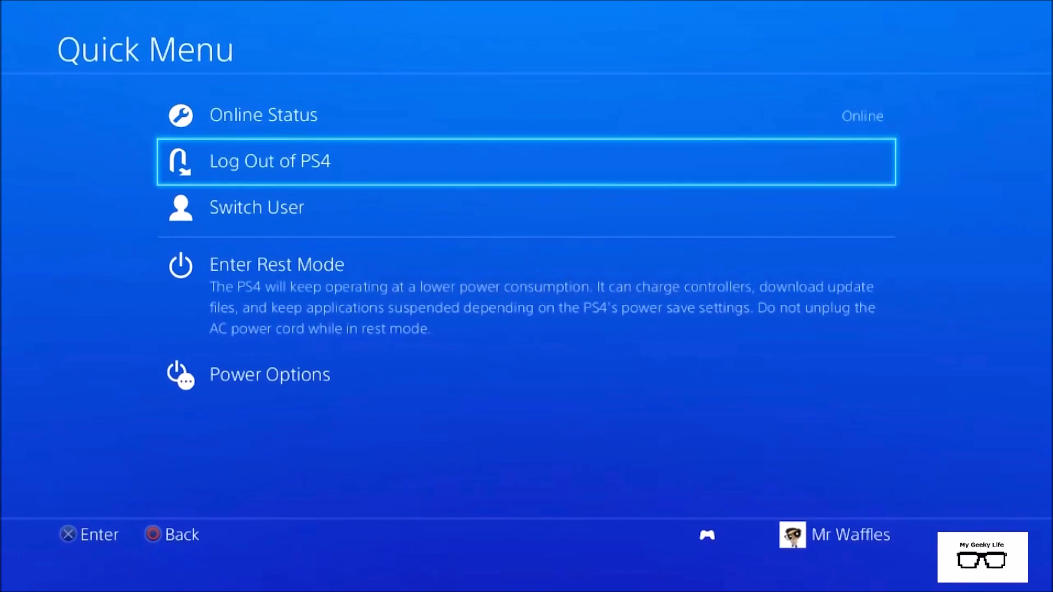
pyautogui.press('Down')
pyautogui.press('Up')
pyautogui.press('Up')
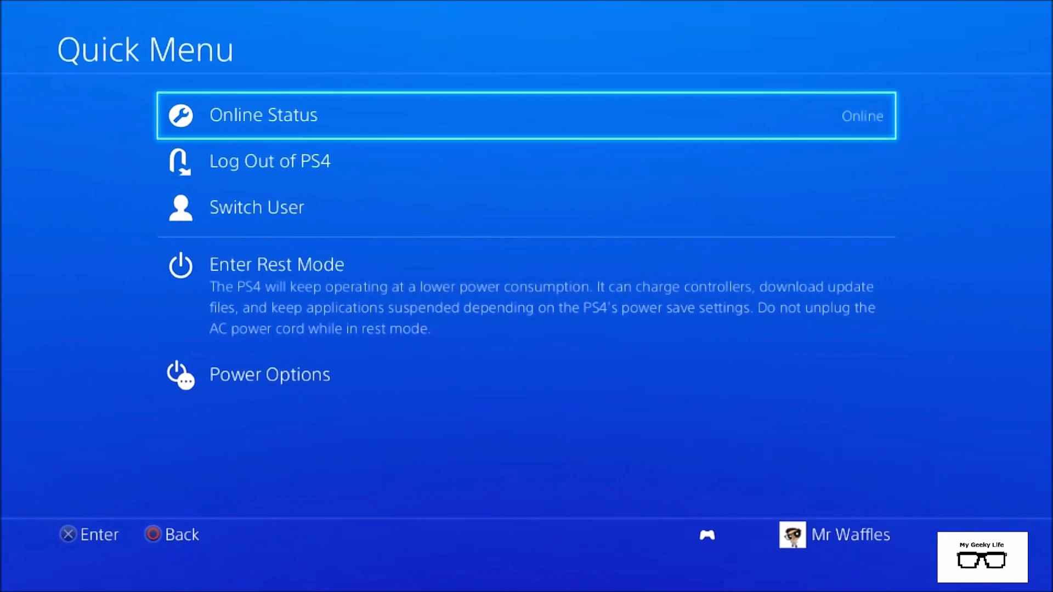
pyautogui.press('Return')
pyautogui.press('Down')
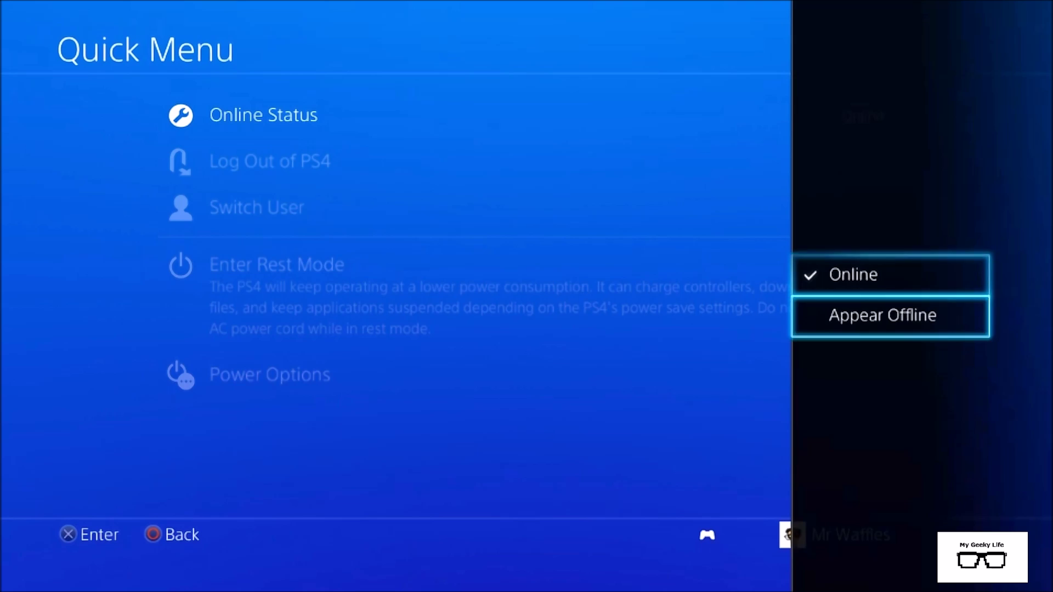
pyautogui.press('Up')
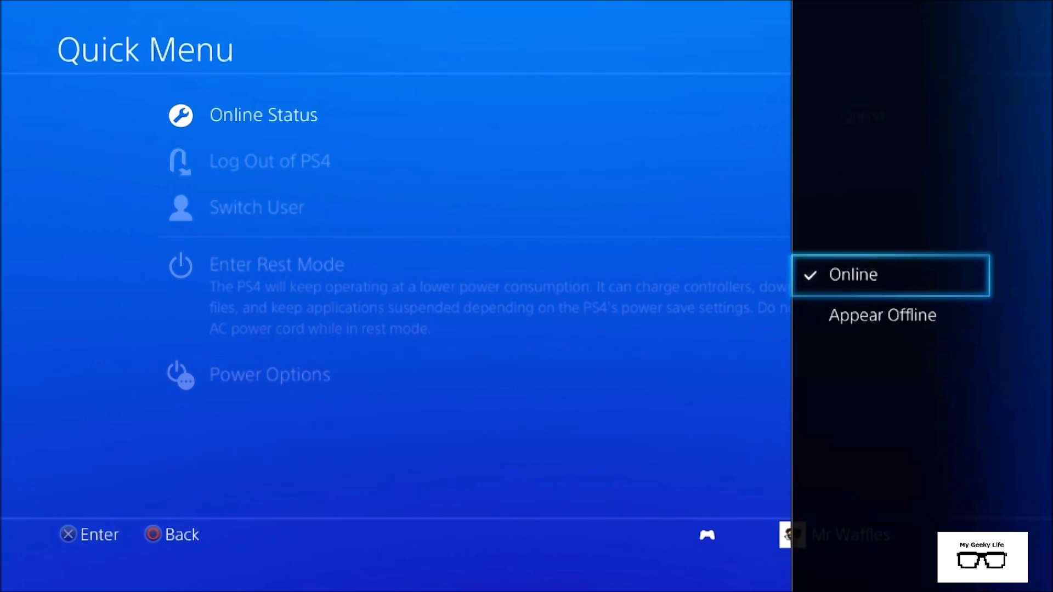
pyautogui.press('Return')
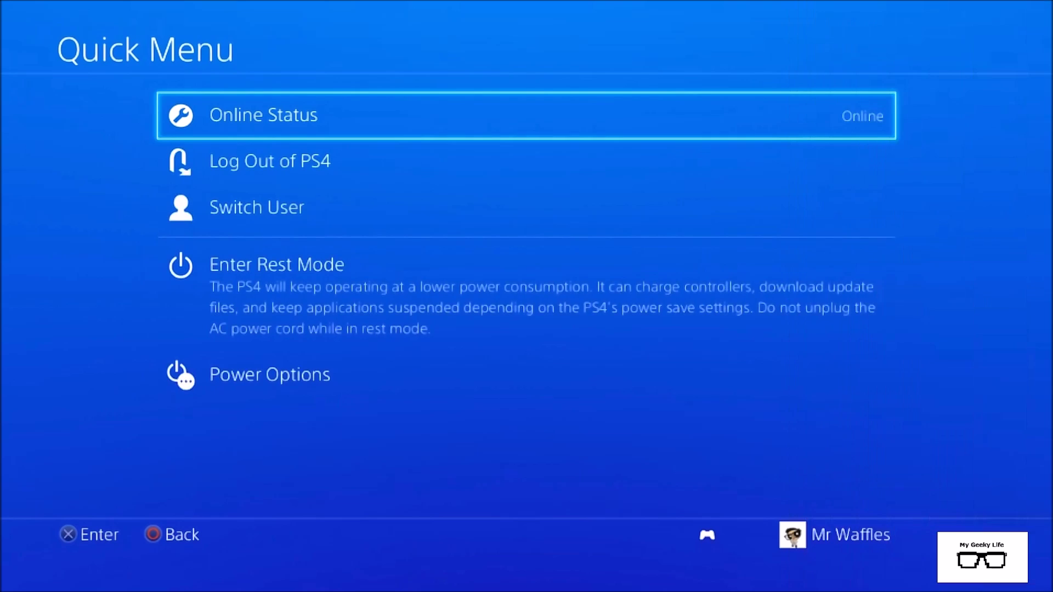
pyautogui.press('Escape')
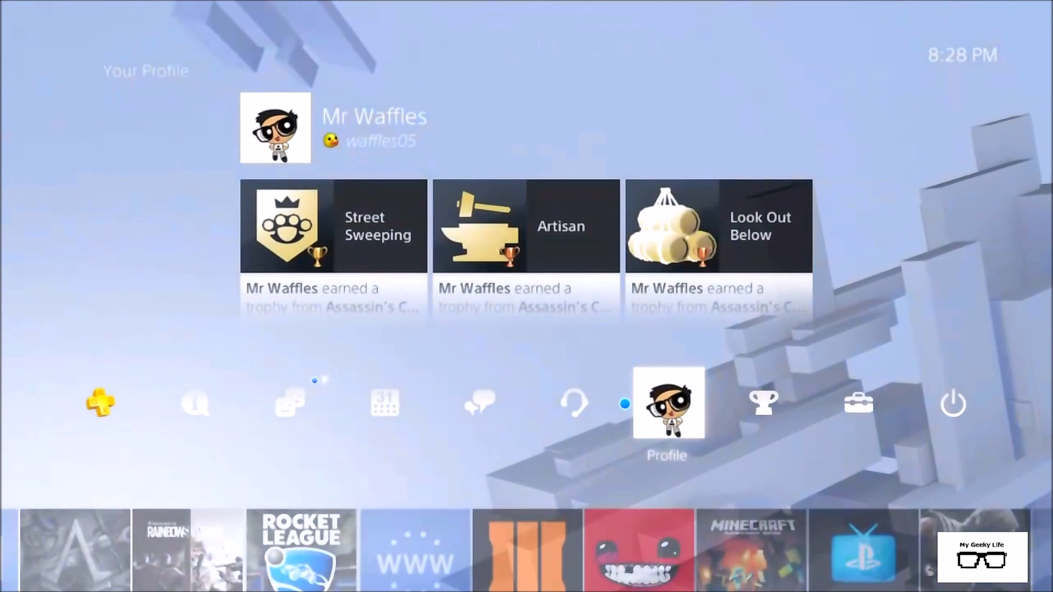
# Open the Remote Play Connection Settings in the PS4's system settings.
pyautogui.press('Right')
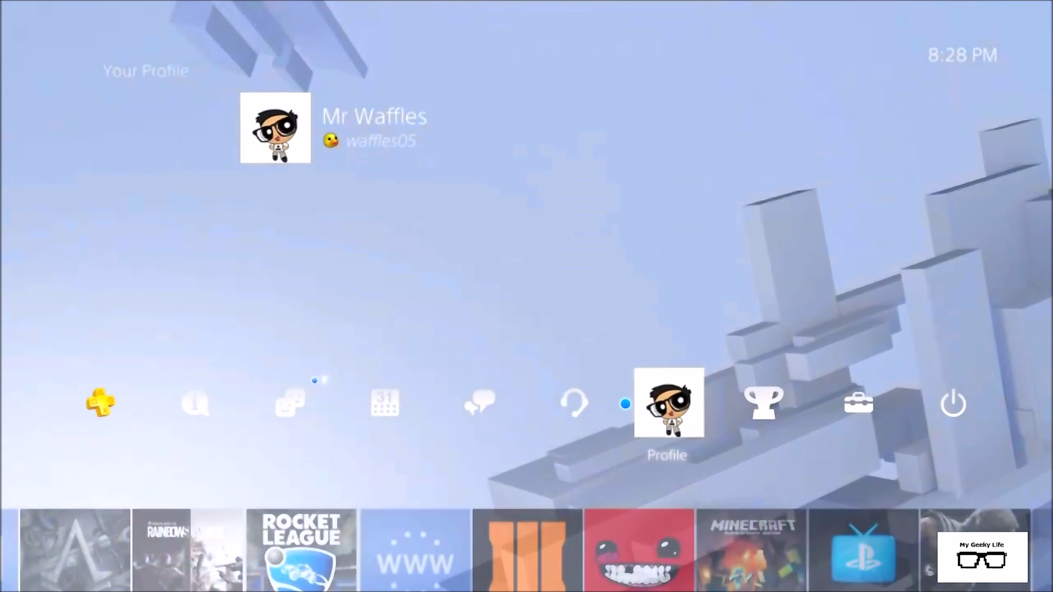
pyautogui.press('Right')
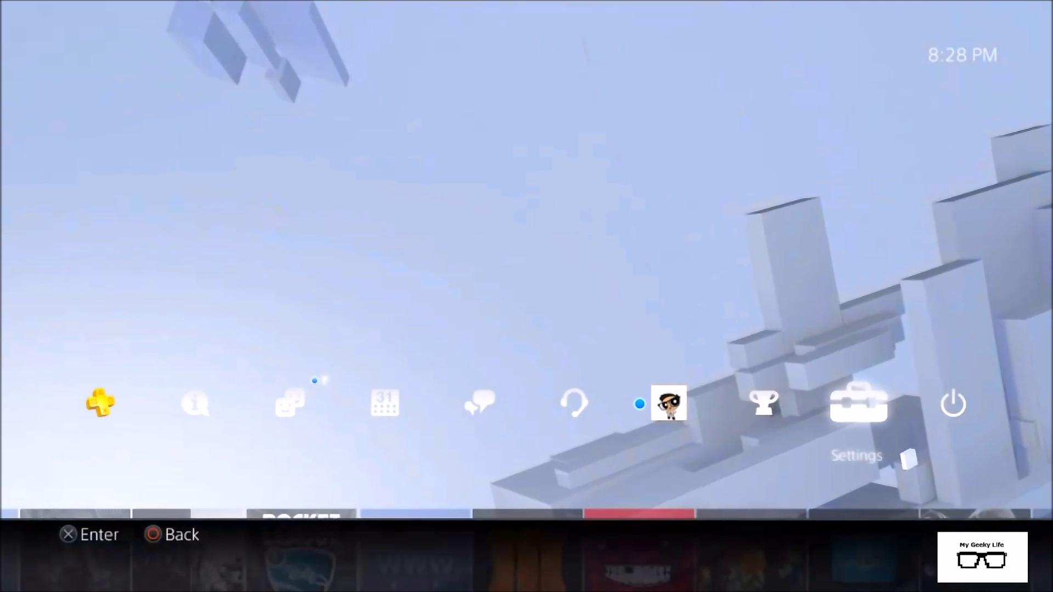
pyautogui.press('Return')
pyautogui.press('Down')
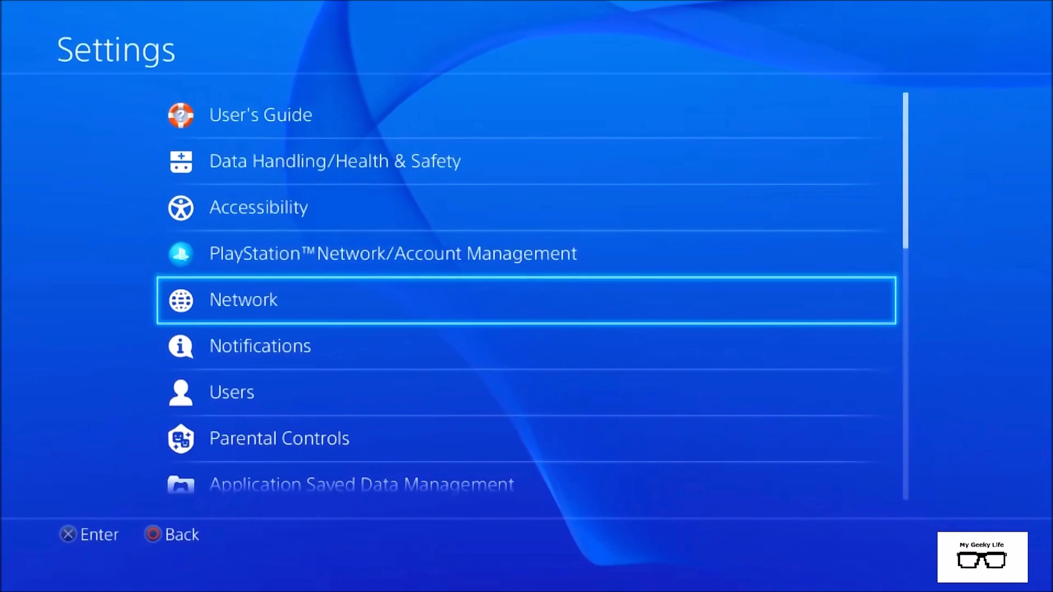
pyautogui.press('Down')
pyautogui.press('Down')
pyautogui.press('Down')
pyautogui.press('Down')
pyautogui.press('Down')
pyautogui.press('Down')
pyautogui.press('Down')
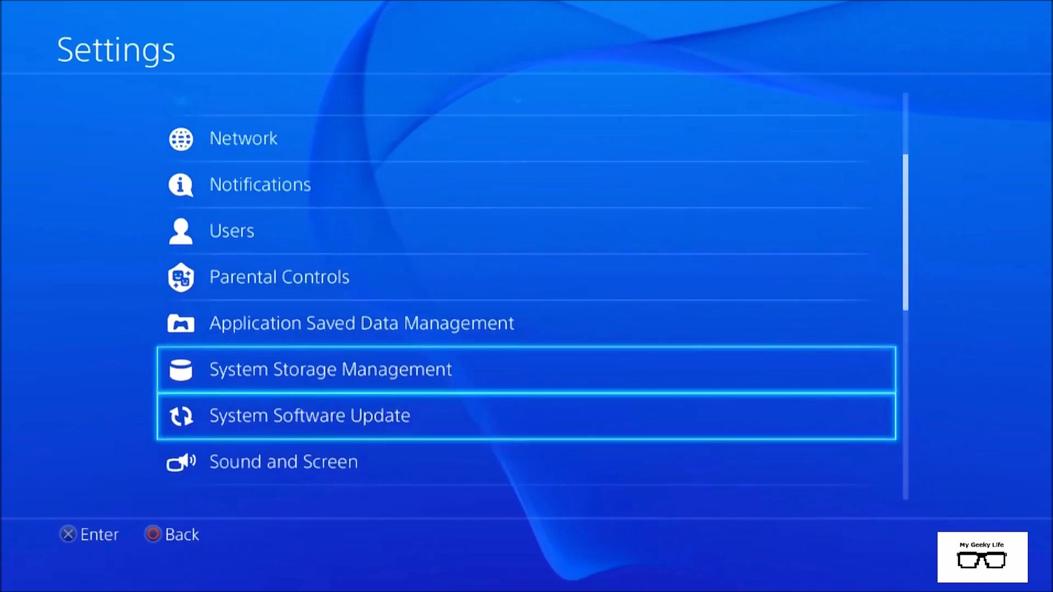
pyautogui.press('Down')
pyautogui.press('Down')
pyautogui.press('Down')
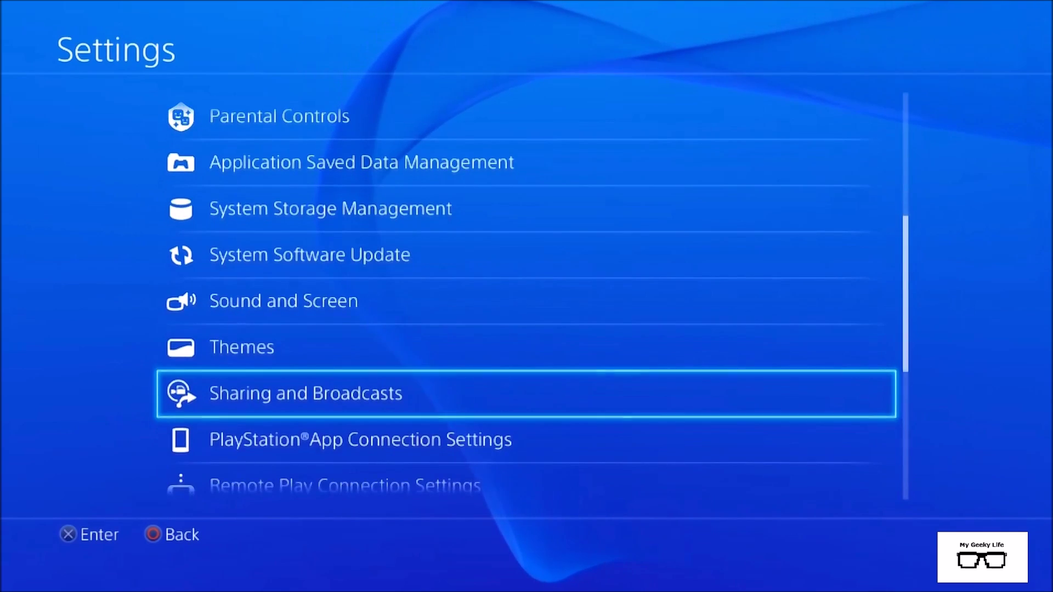
pyautogui.press('Down')
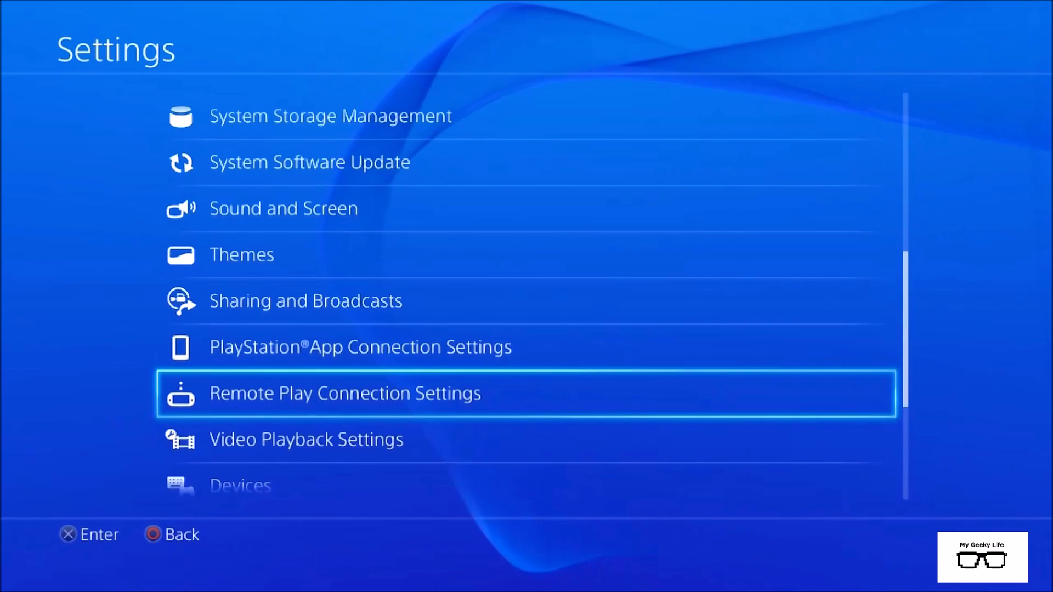
pyautogui.press('Return')
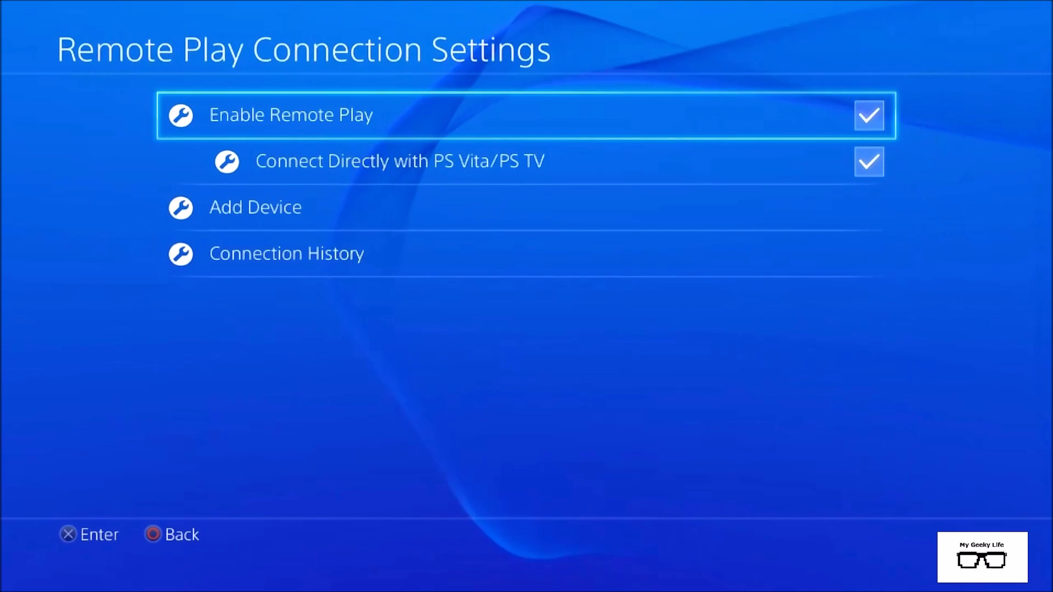
# Review the direct PS Vita/PS TV connection option and open Add Device.
pyautogui.press('Down')
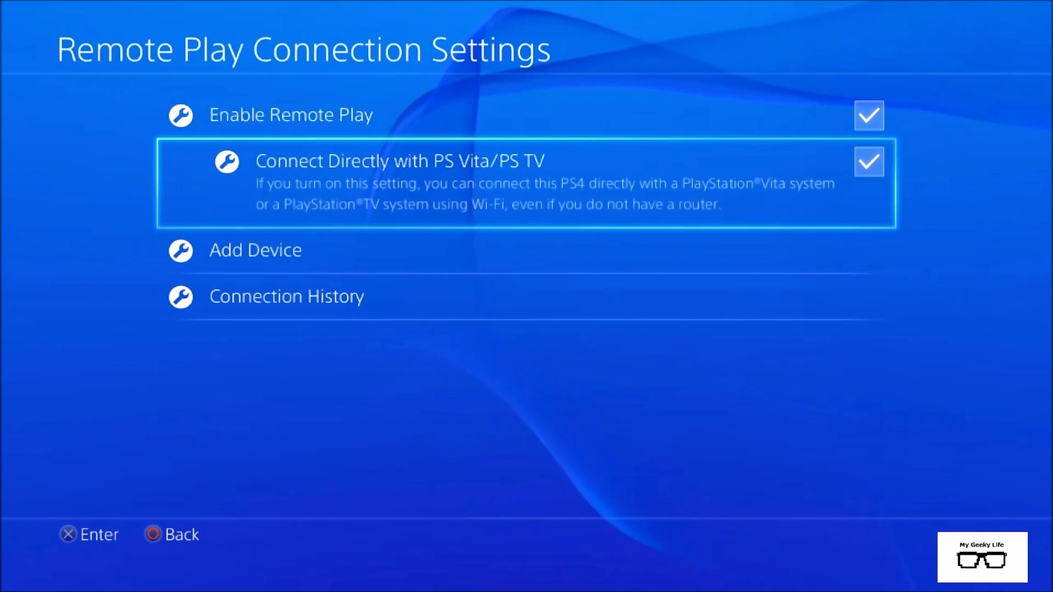
pyautogui.press('Down')
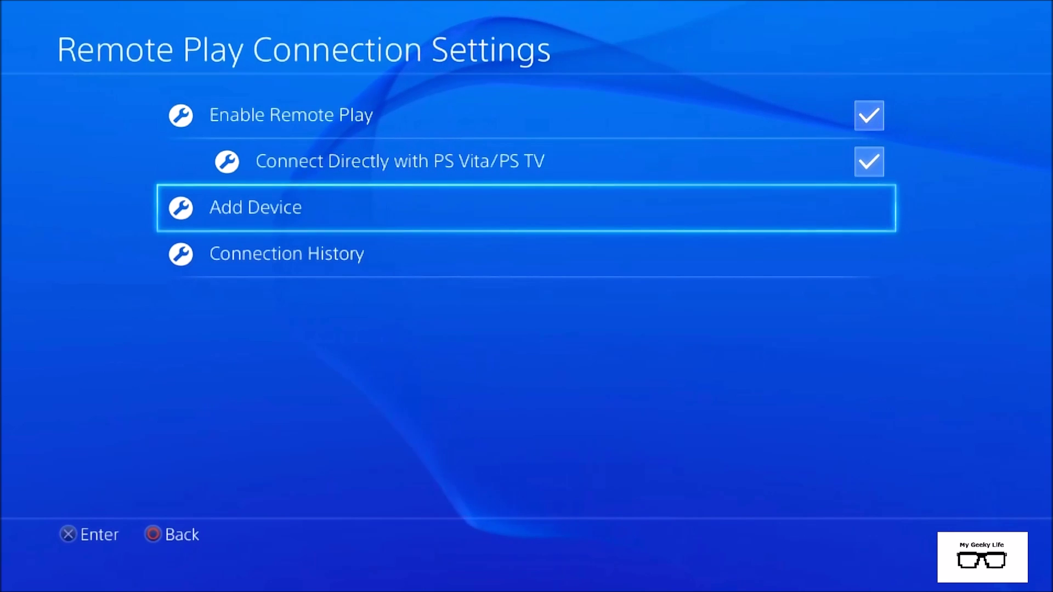
pyautogui.press('Return')
pyautogui.press('Return')
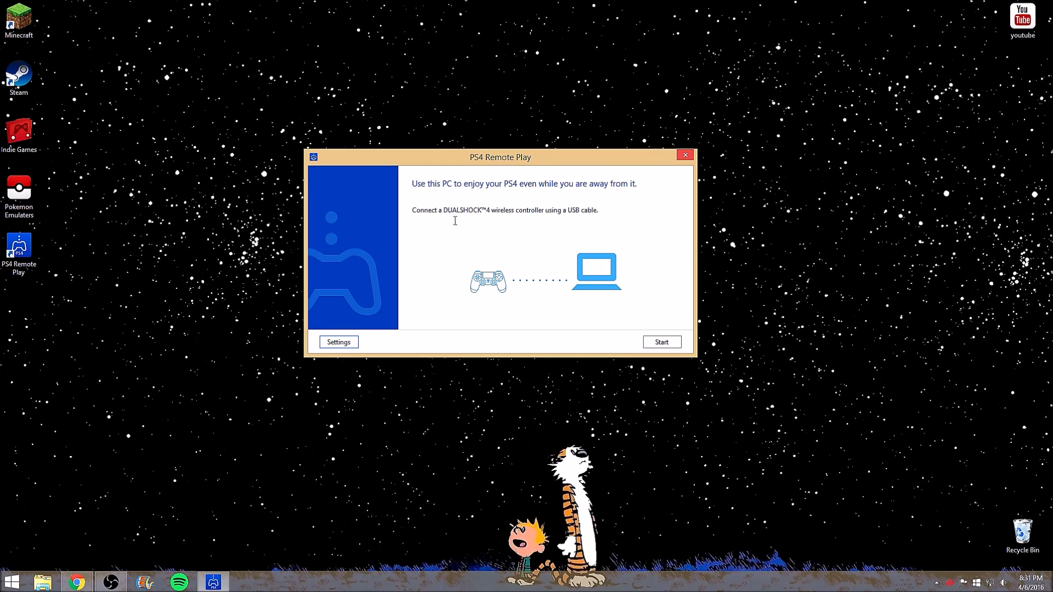
# Configure PS4 Remote Play on the PC with High (720p) resolution and Standard frame rate, and save the settings.
pyautogui.moveTo(465, 164); pyautogui.dragTo(499, 153)
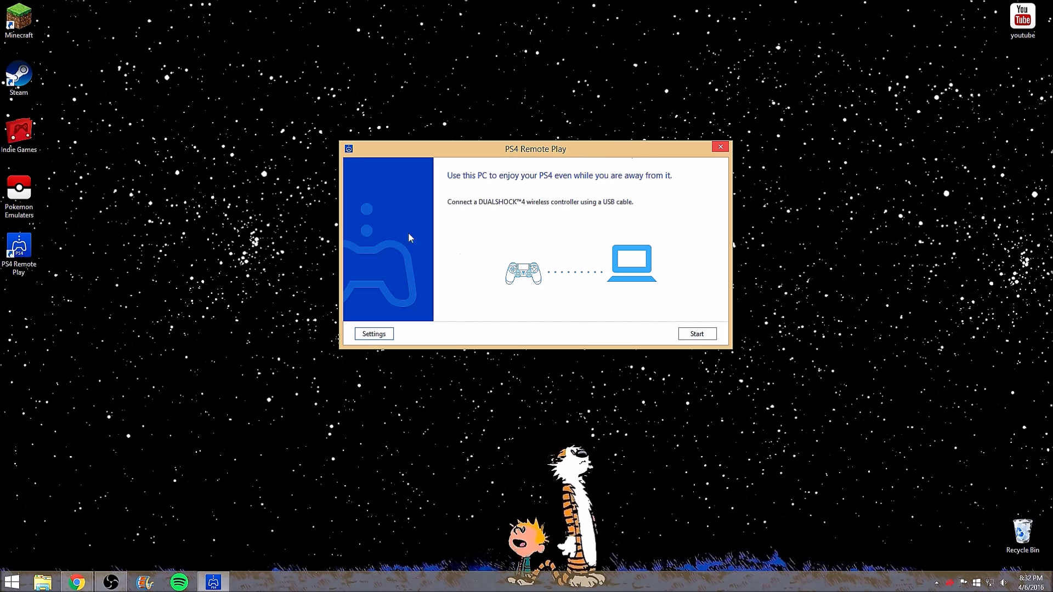
pyautogui.click(378, 335)
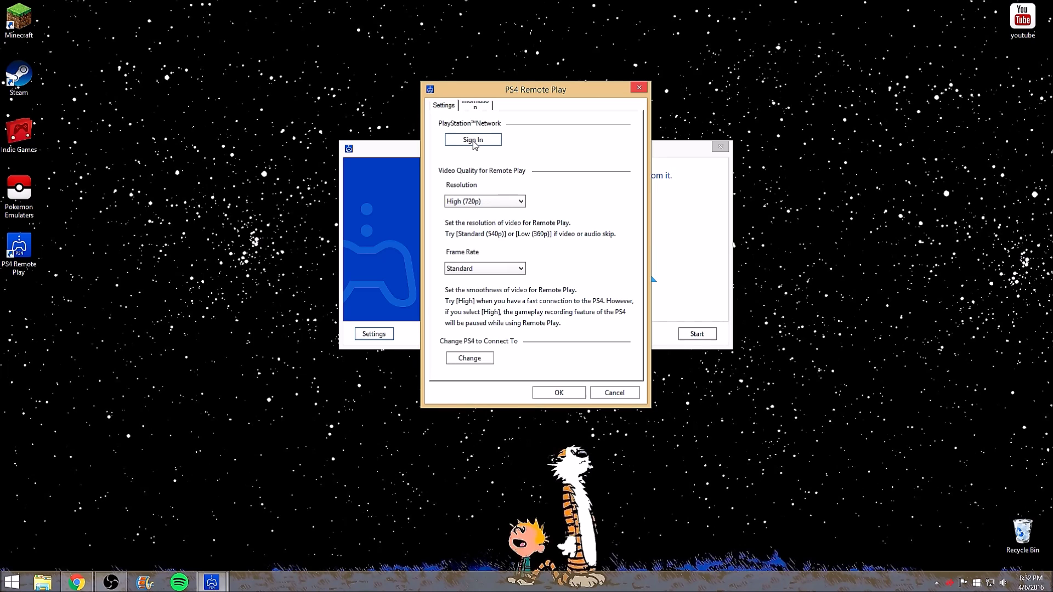
pyautogui.click(509, 203)
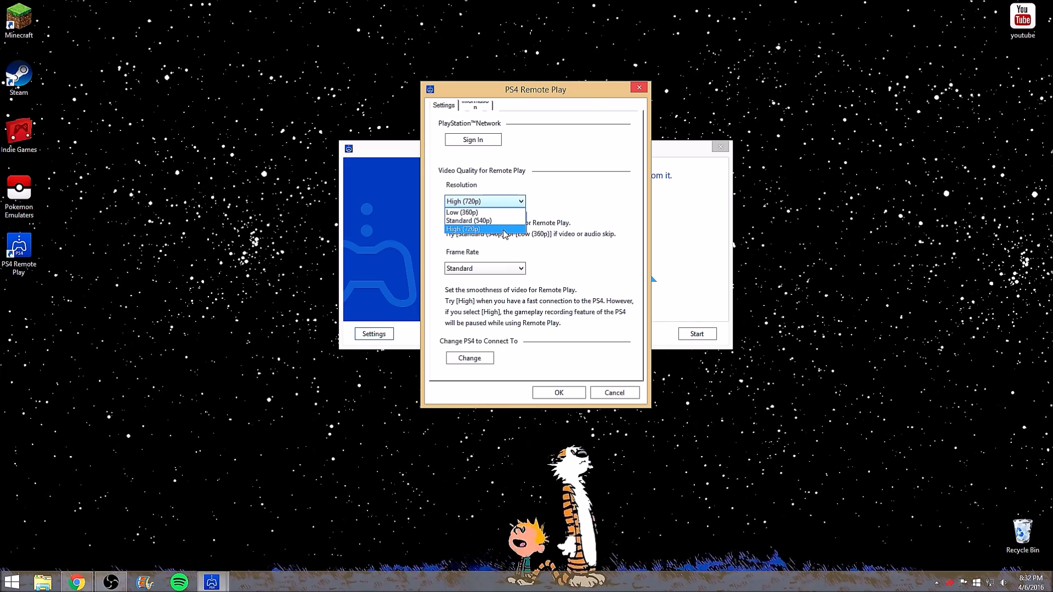
pyautogui.click(504, 229)
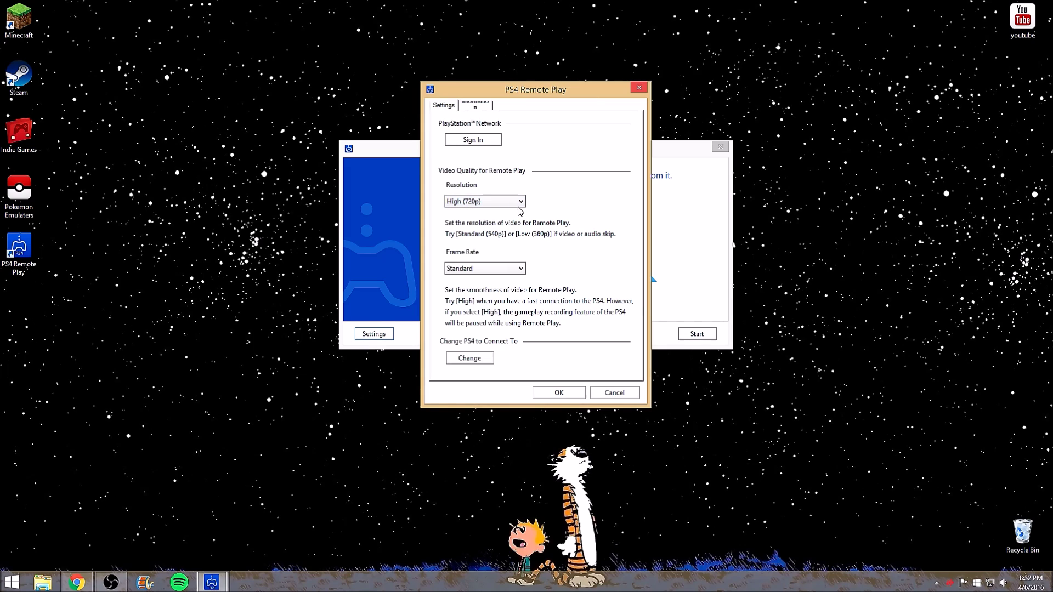
pyautogui.click(518, 202)
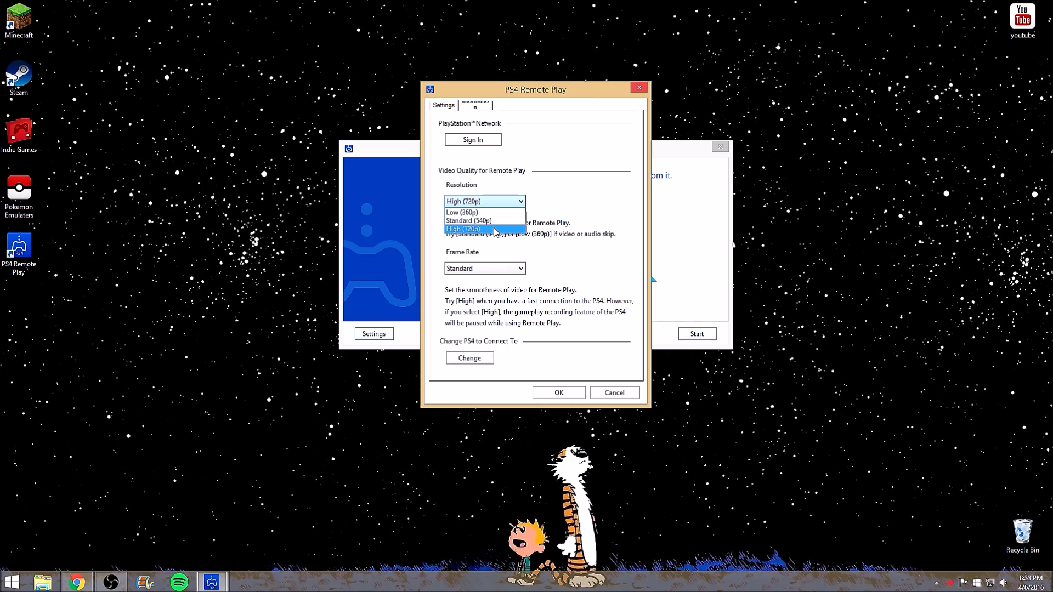
pyautogui.click(585, 257)
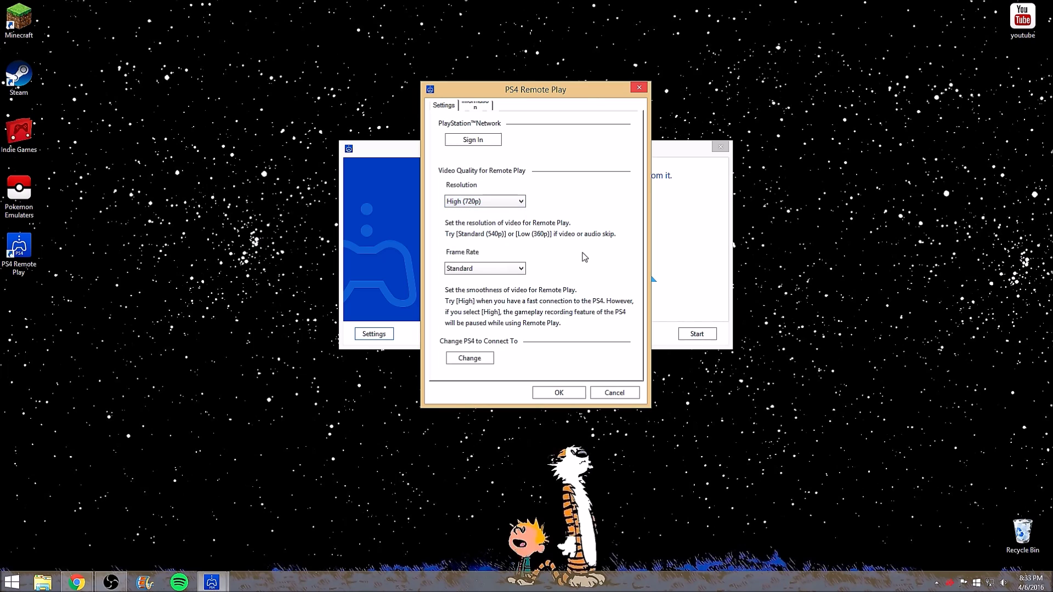
pyautogui.click(484, 267)
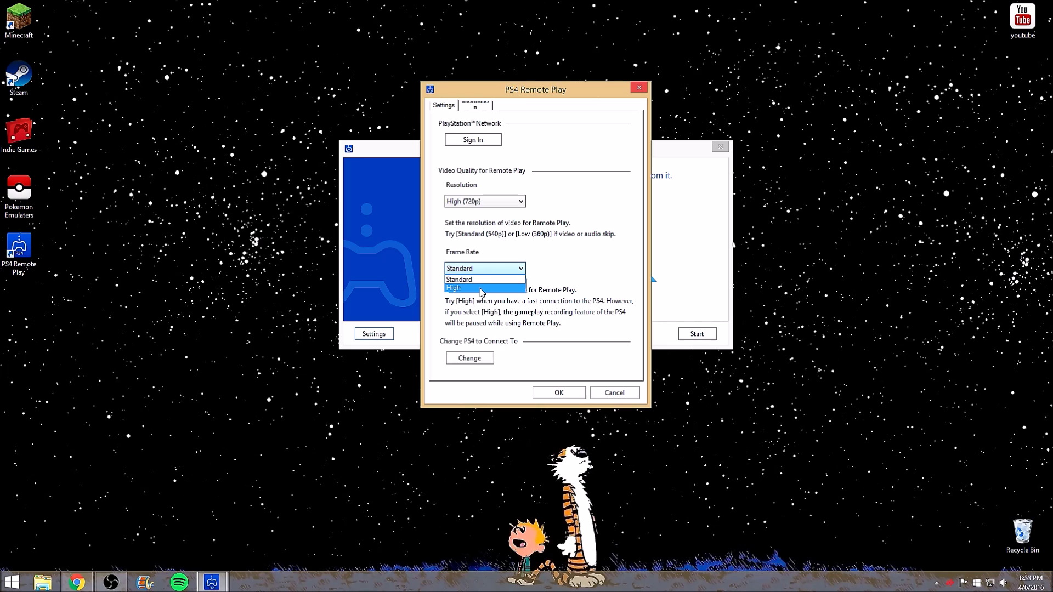
pyautogui.click(539, 336)
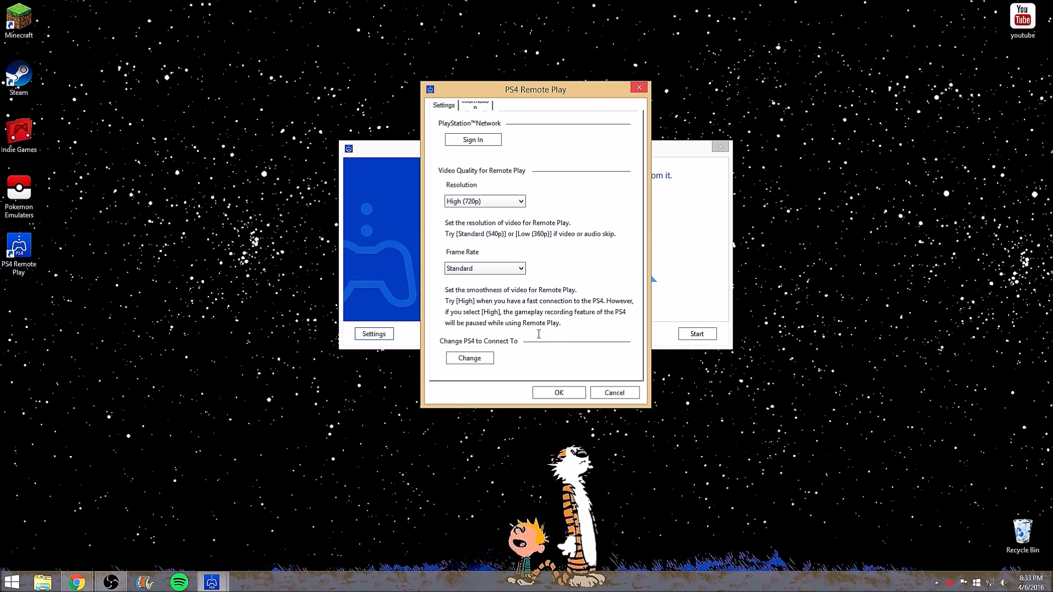
pyautogui.click(554, 395)
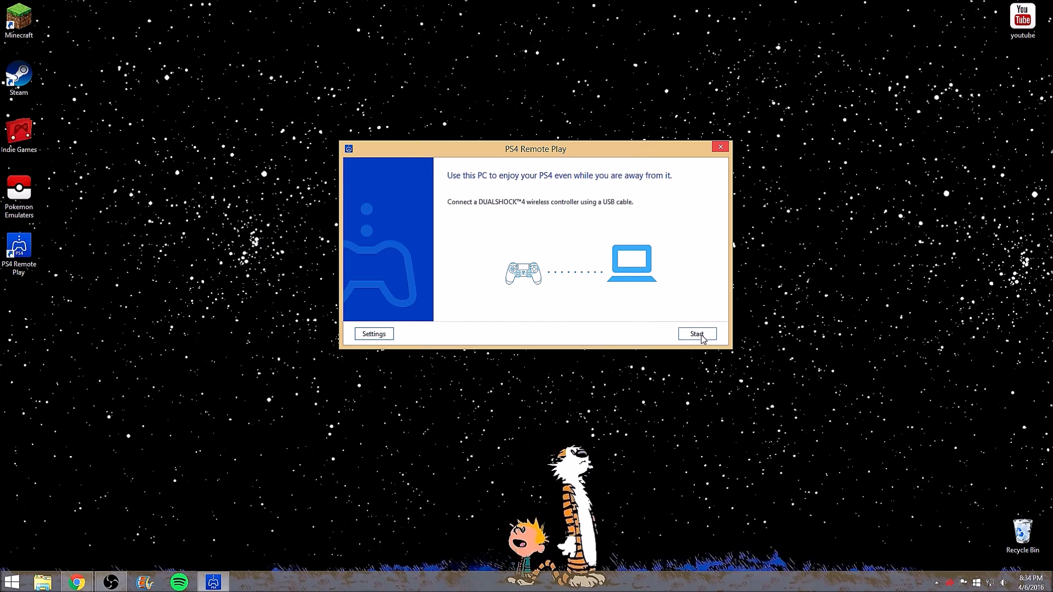
# Set the Remote Play video frame rate to High and save the settings.
pyautogui.click(387, 334)
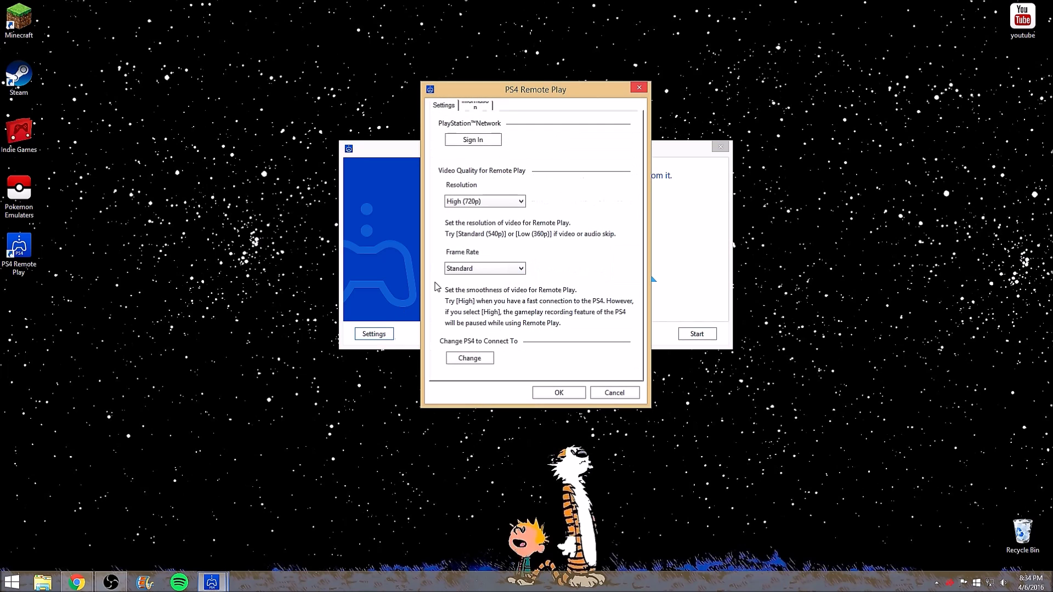
pyautogui.click(518, 269)
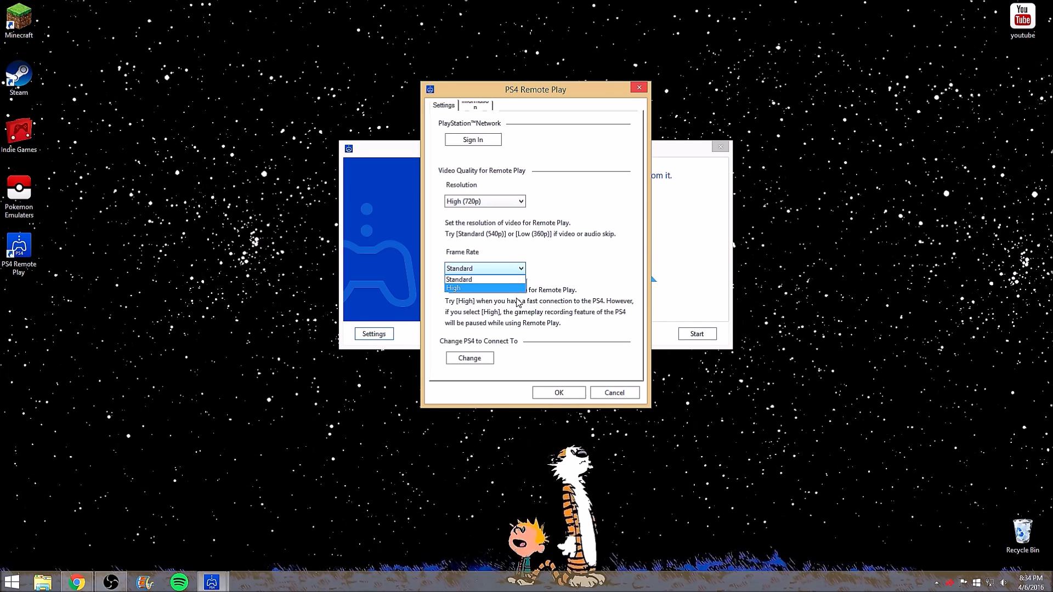
pyautogui.click(516, 289)
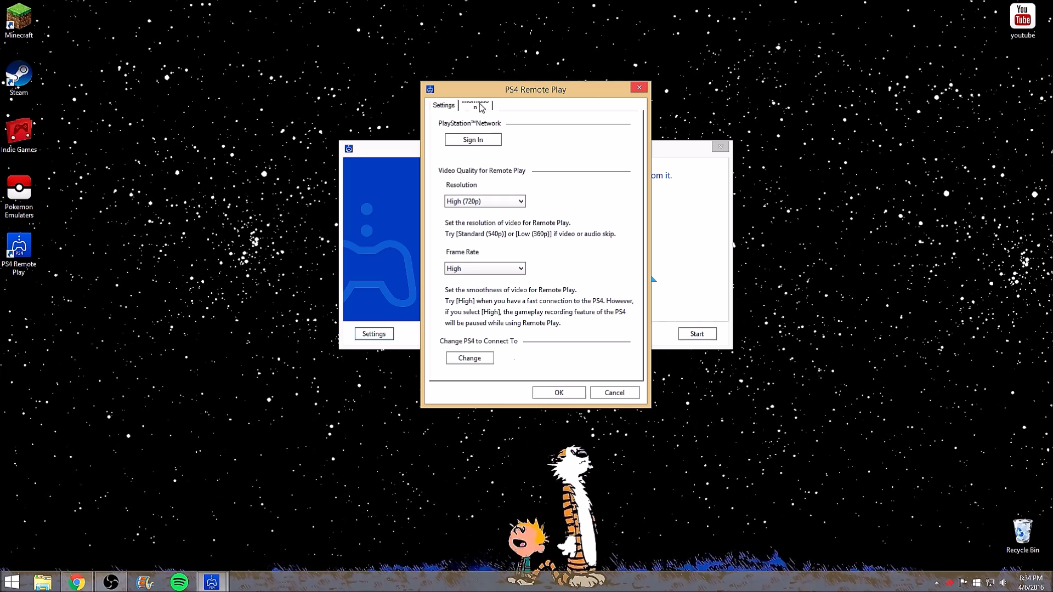
pyautogui.click(562, 394)
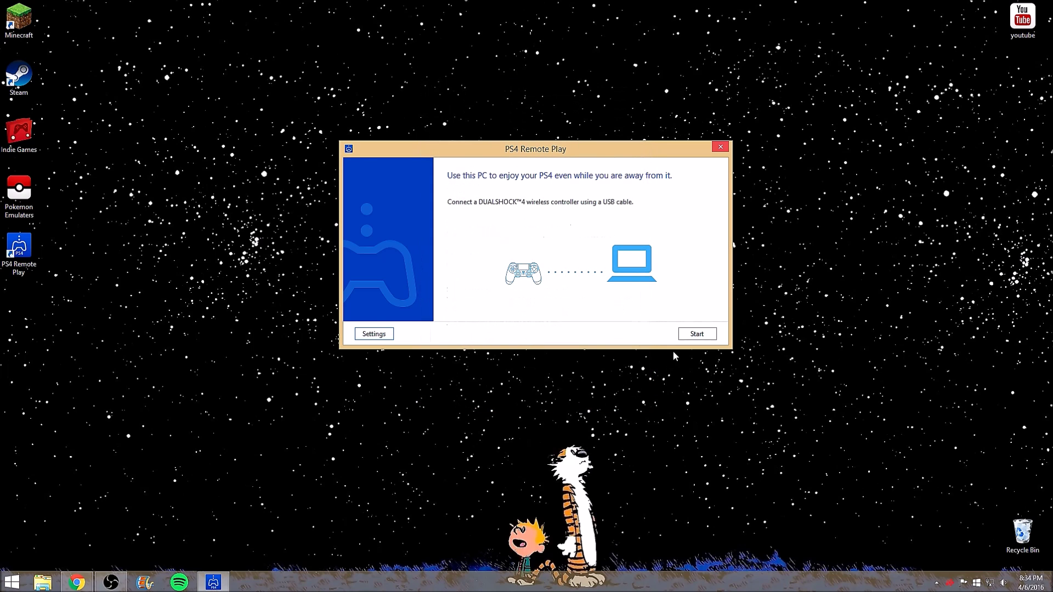
# Start the Remote Play connection to the PS4, dismissing the connection speed dialog and starting it again.
pyautogui.click(688, 334)
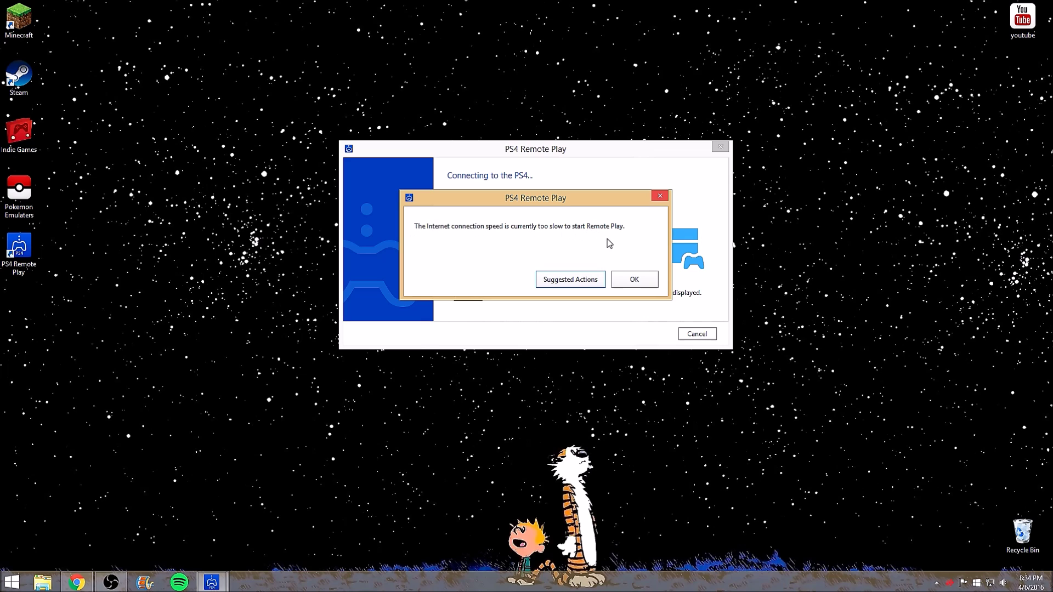
pyautogui.click(631, 280)
pyautogui.click(695, 334)
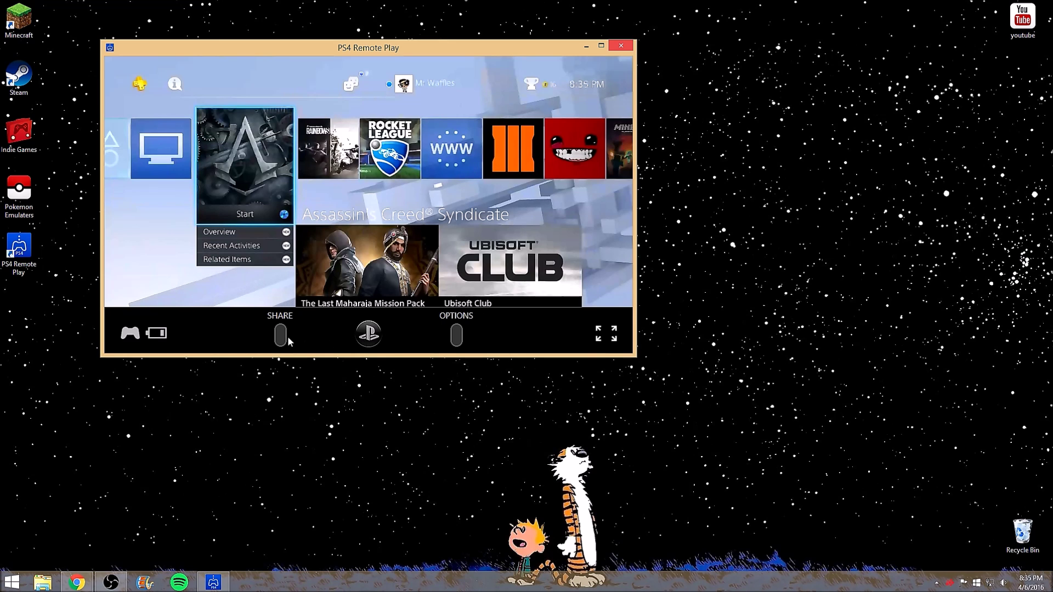
# Show Remote Play in full screen and move to Rocket League on the PS4 home screen.
pyautogui.click(610, 335)
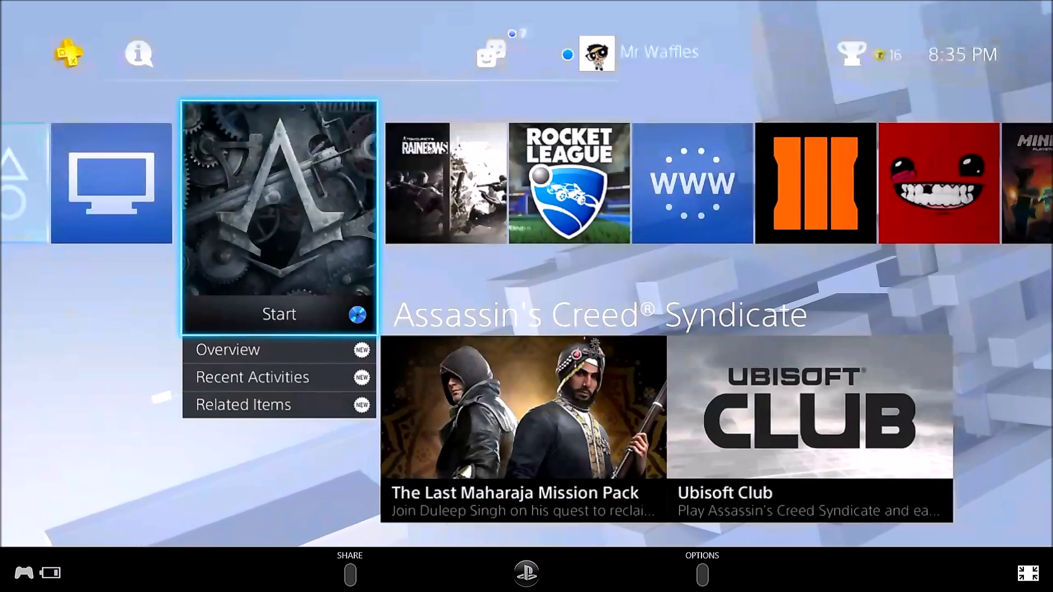
pyautogui.press('Right')
pyautogui.press('Right')
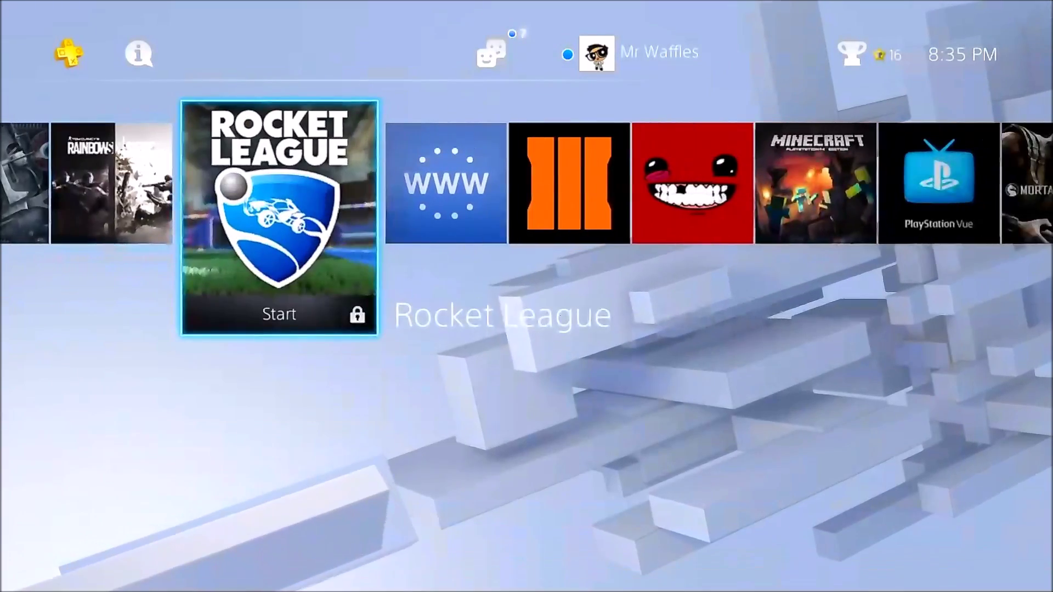
# Browse the PS4 home screen in both directions between Rainbow Six Siege and Minecraft to check how the stream responds.
pyautogui.press('Left')
pyautogui.press('Right')
pyautogui.press('Right')
pyautogui.press('Right')
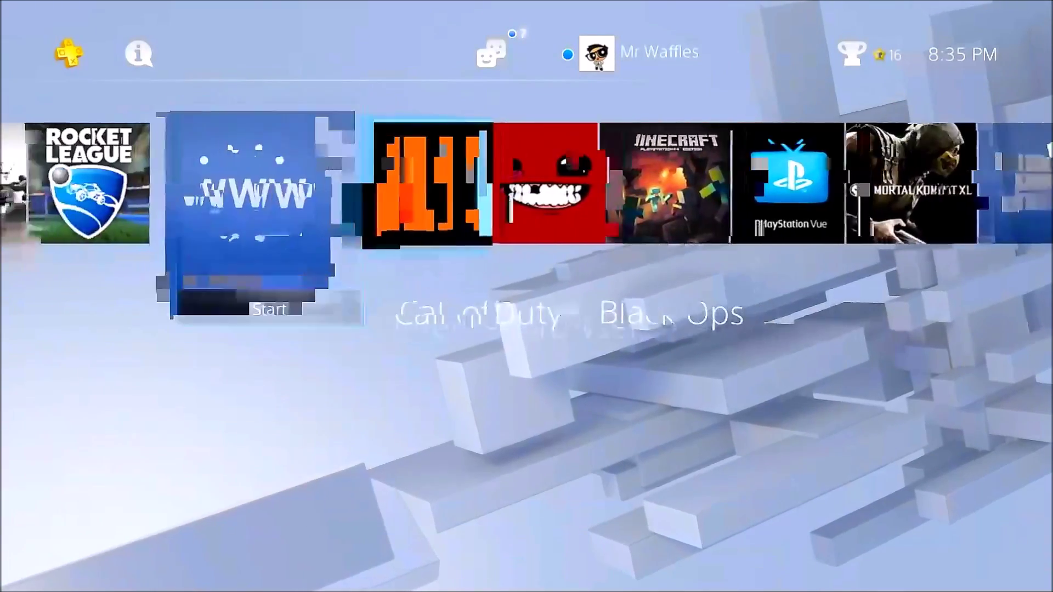
pyautogui.press('Left')
pyautogui.press('Left')
pyautogui.press('Left')
pyautogui.press('Left')
pyautogui.press('Right')
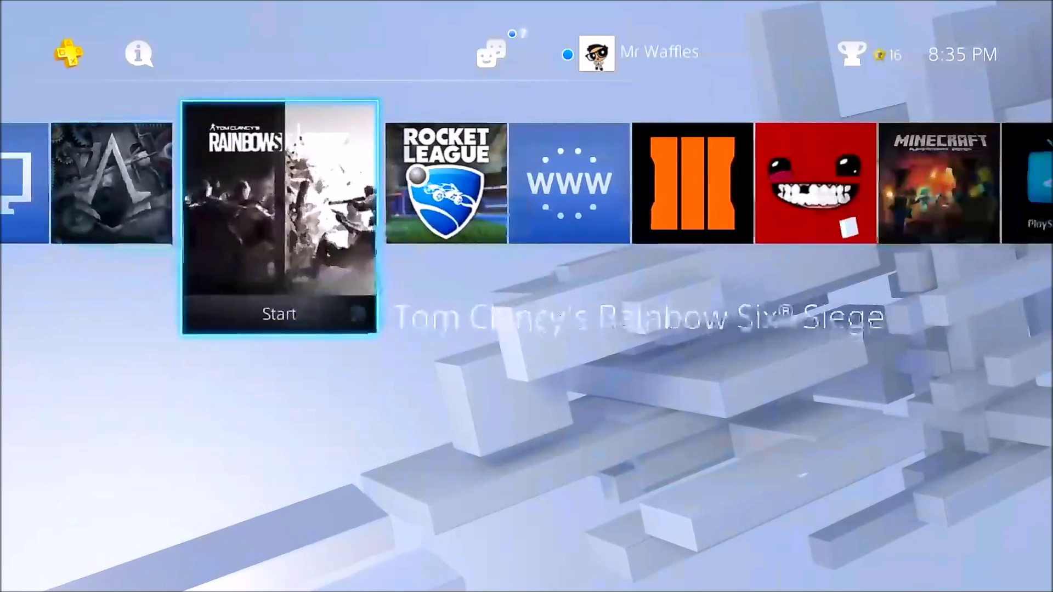
pyautogui.press('Right')
pyautogui.press('Right')
pyautogui.press('Right')
pyautogui.press('Right')
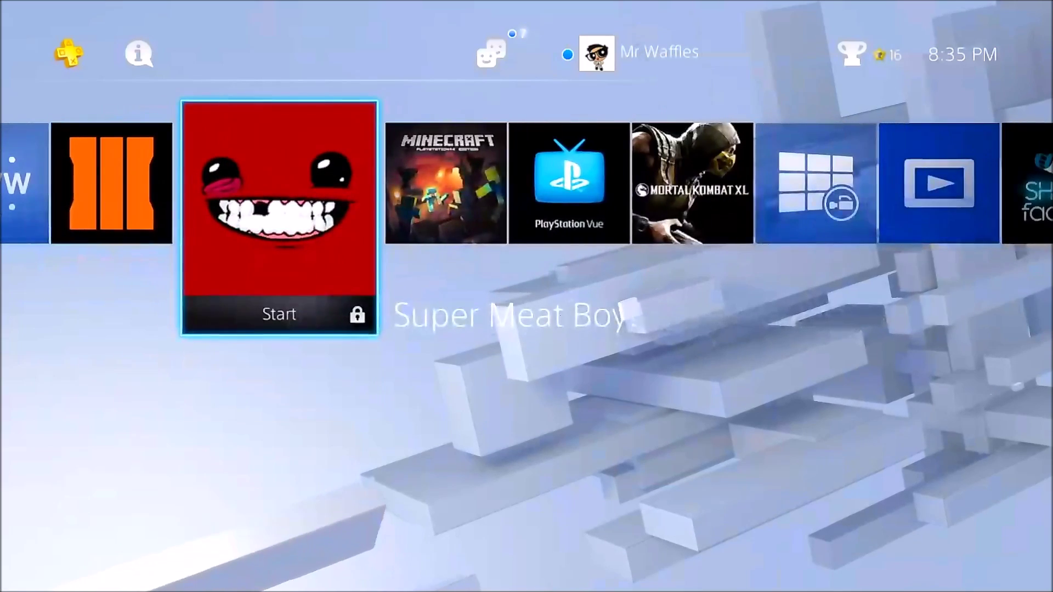
pyautogui.press('Right')
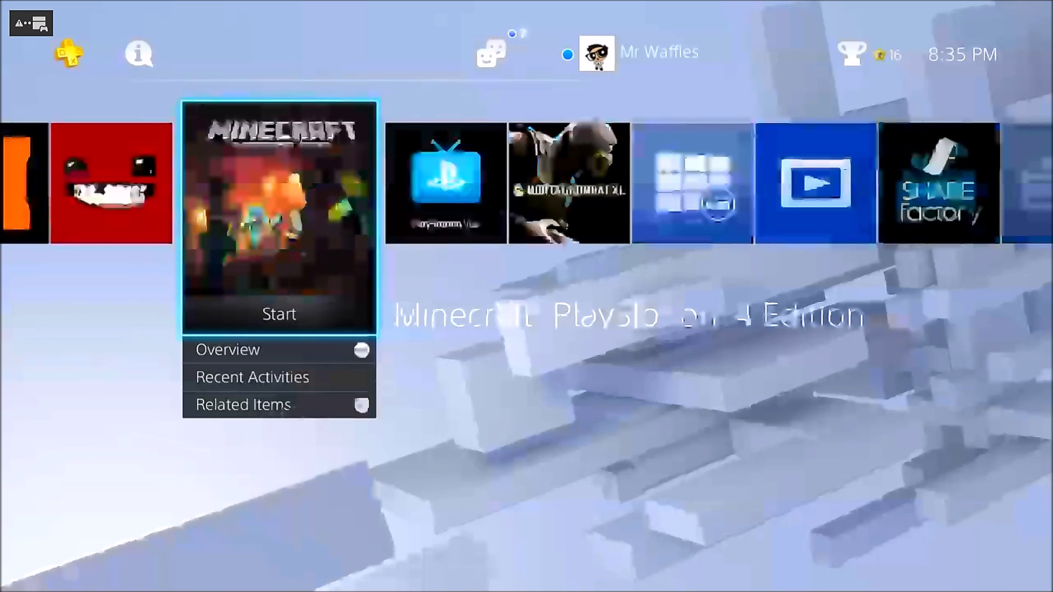
# Move back along the PS4 home screen to Assassin's Creed Syndicate.
pyautogui.press('Left')
pyautogui.press('Left')
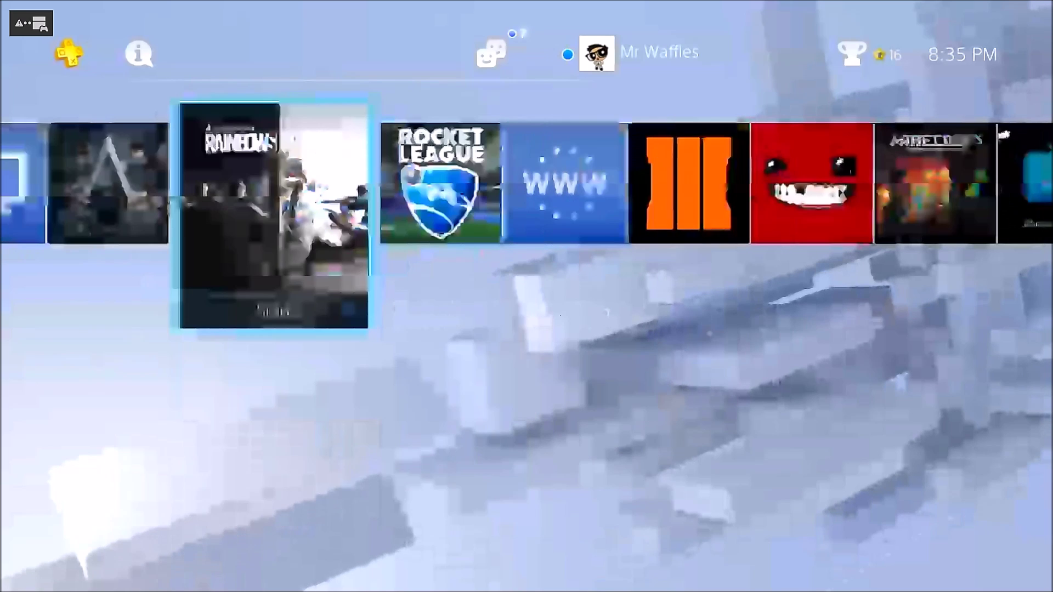
pyautogui.press('Left')
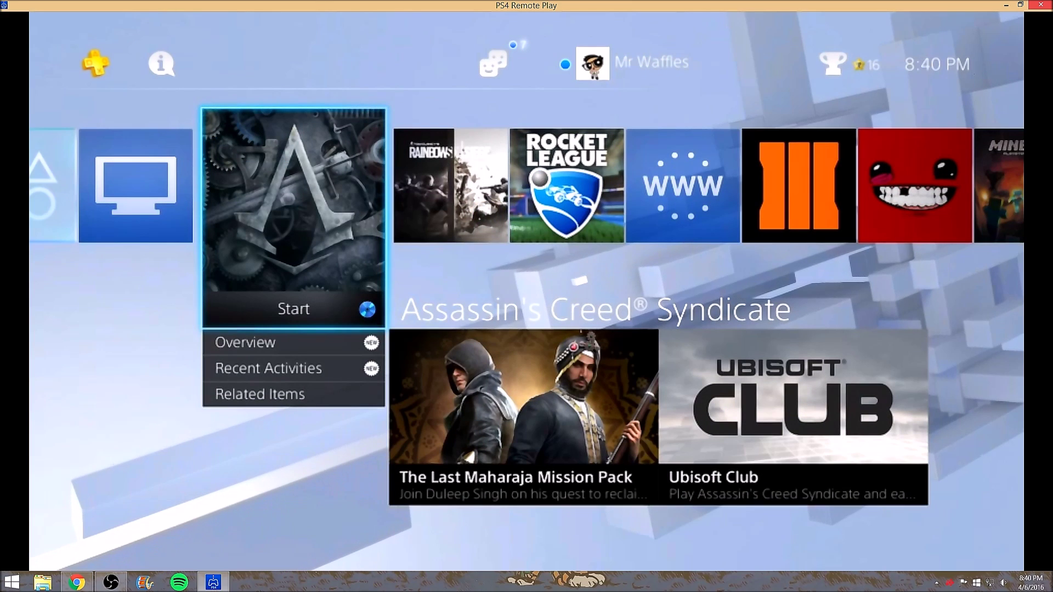
pyautogui.press('Right')
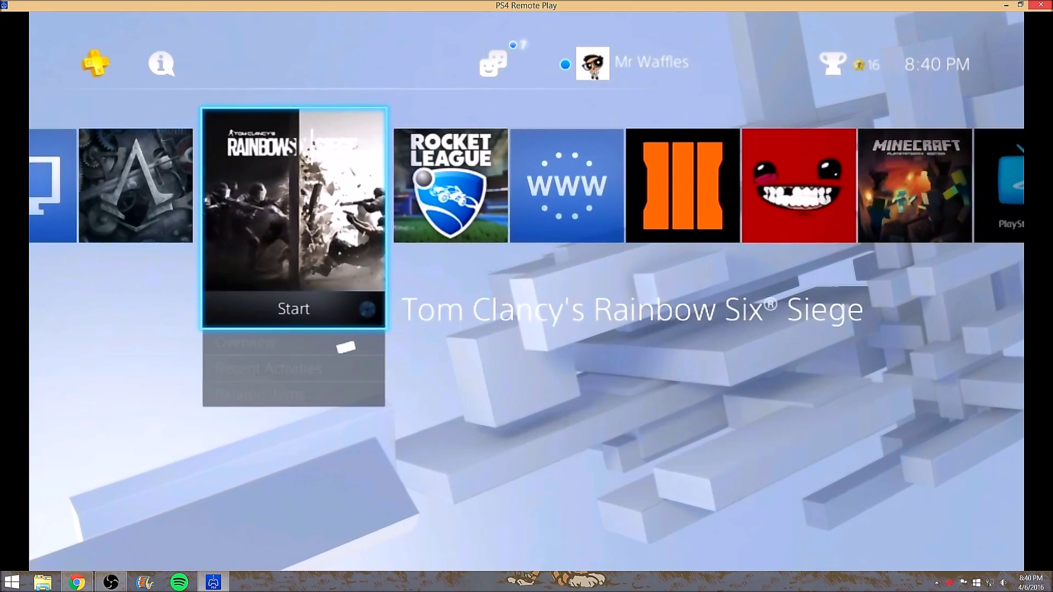
pyautogui.press('Left')
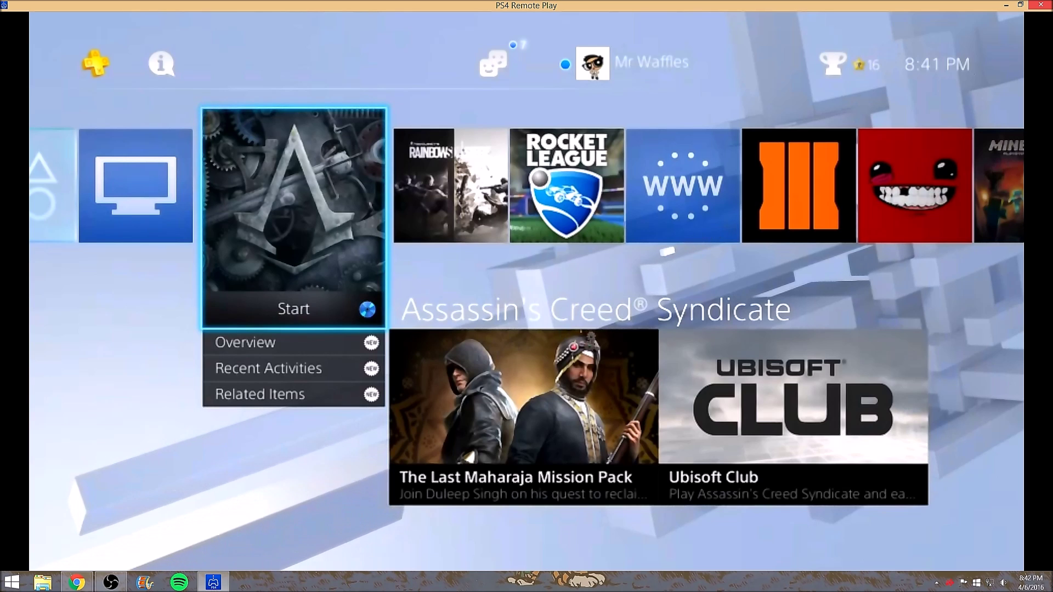
# Browse the home screen tiles between Assassin's Creed Syndicate and the Internet Browser to check the windowed stream's responsiveness.
pyautogui.press('Right')
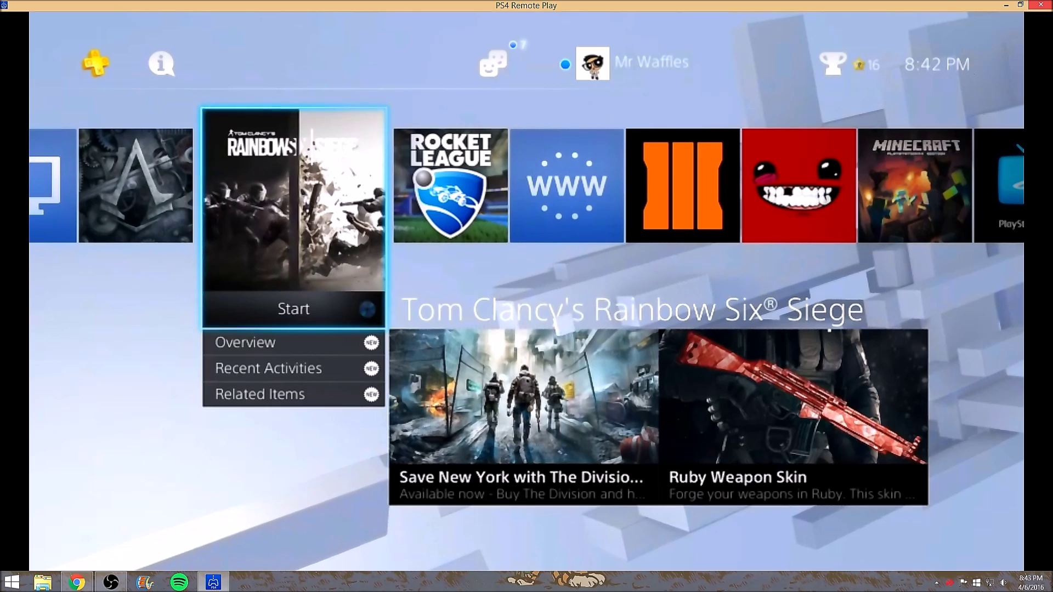
pyautogui.press('Right')
pyautogui.press('Right')
pyautogui.press('Left')
pyautogui.press('Left')
pyautogui.press('Left')
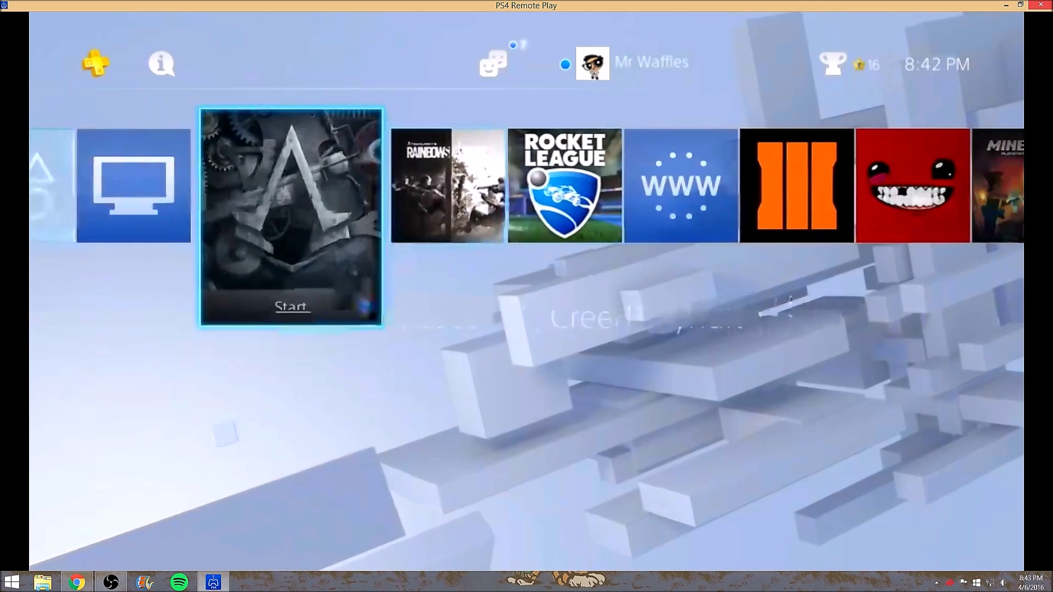
pyautogui.press('Right')
pyautogui.press('Right')
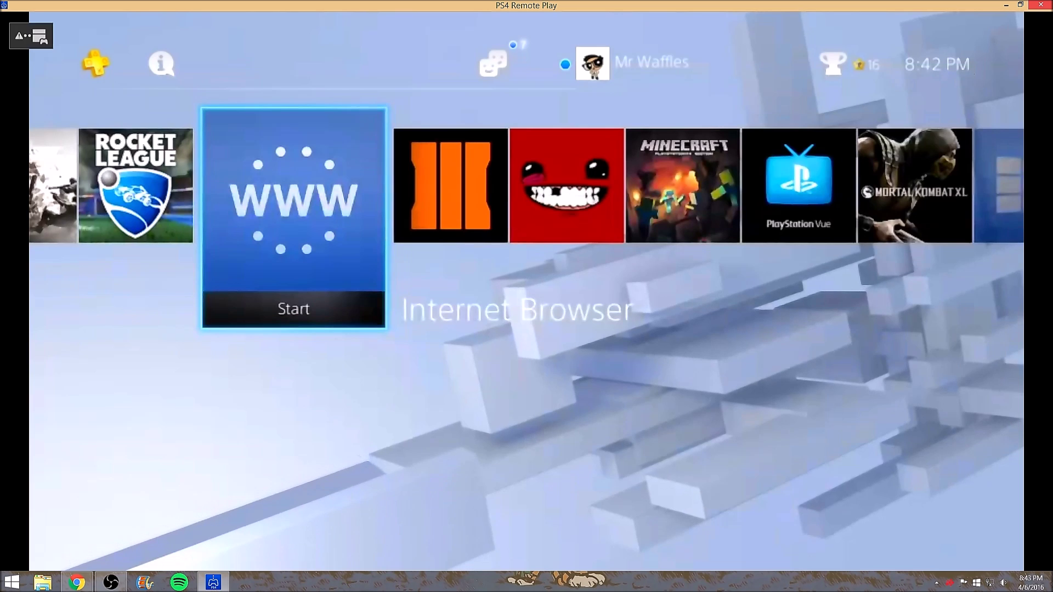
pyautogui.press('Right')
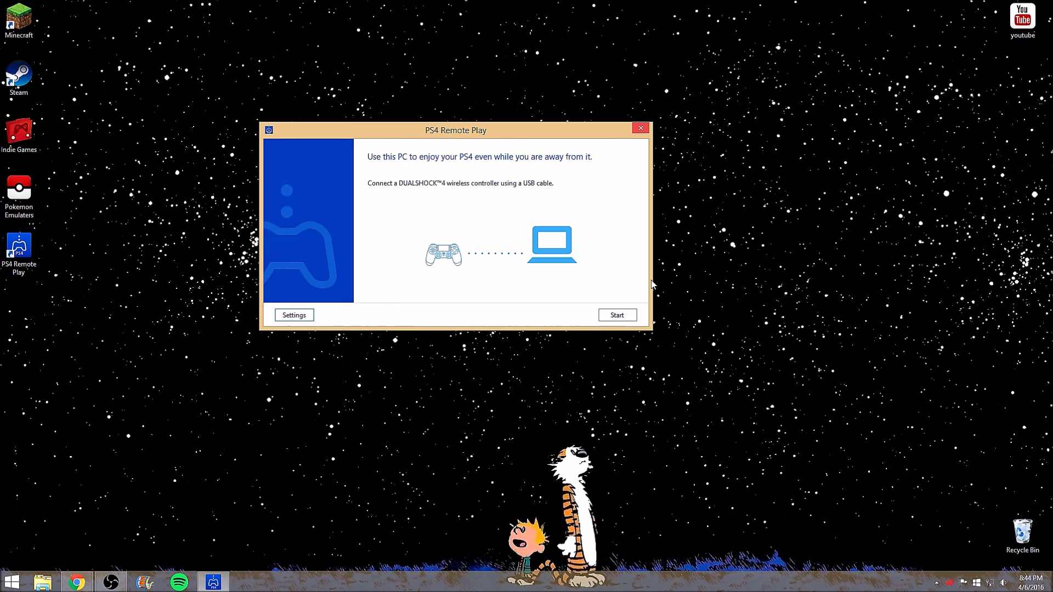
# Close PS4 Remote Play on the PC.
pyautogui.click(640, 129)
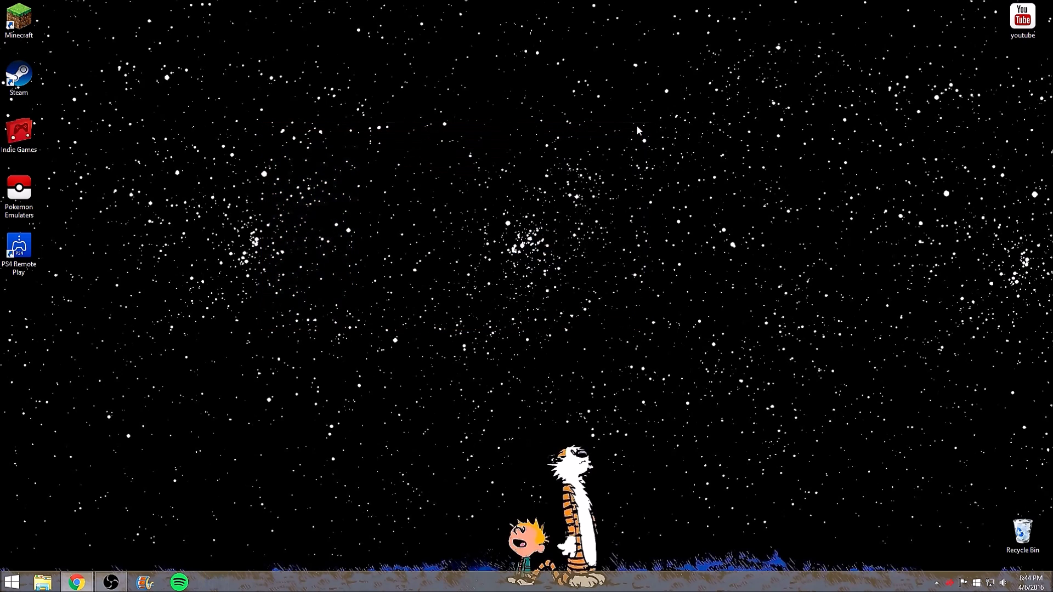